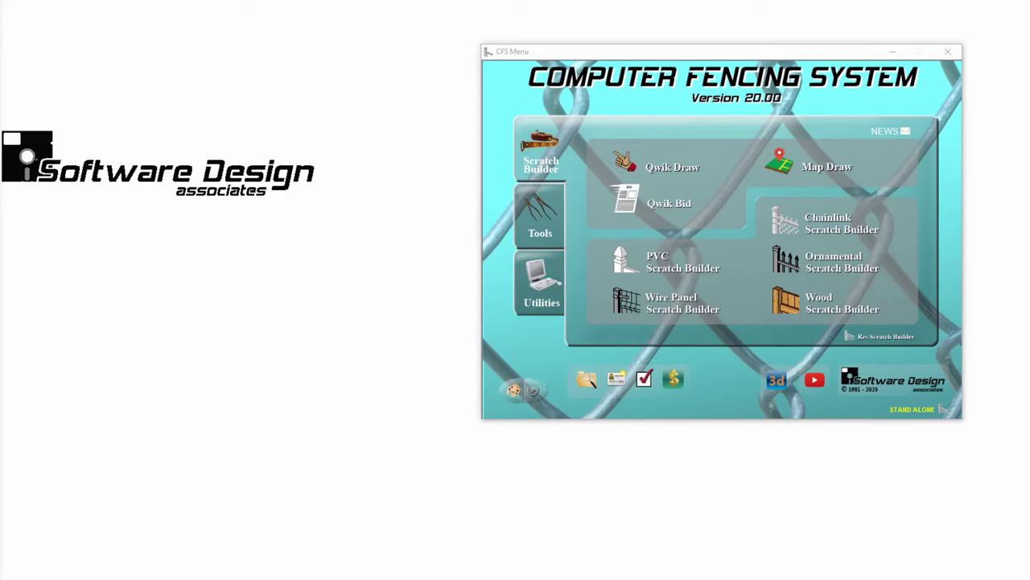
Start the Chainlink Scratch Builder with the MM GALVANIZED FRAMEWORK setup and load the View-Edit job file dated 09-26-19
left_click(797, 220)
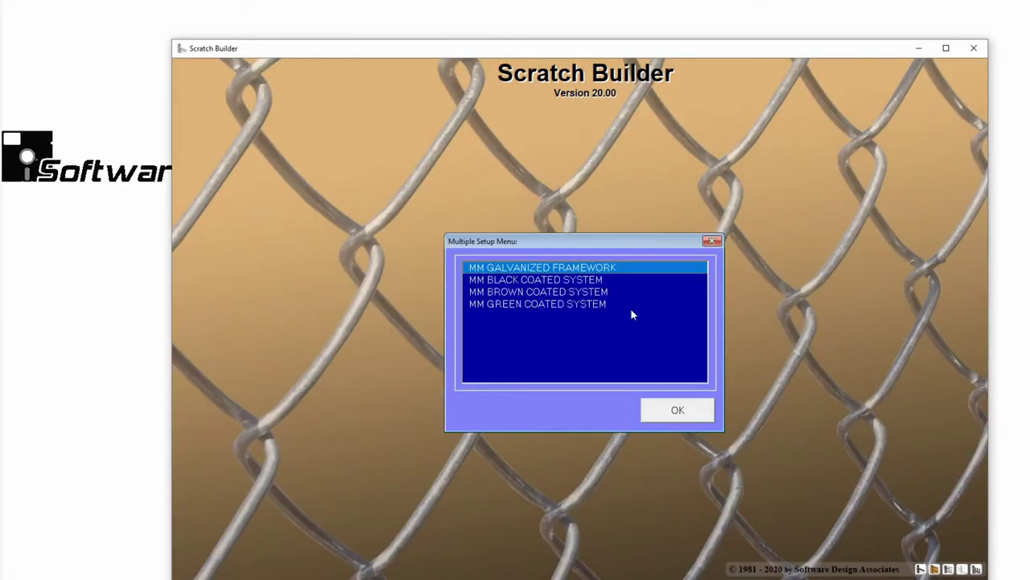
key("Return")
double_click(405, 172)
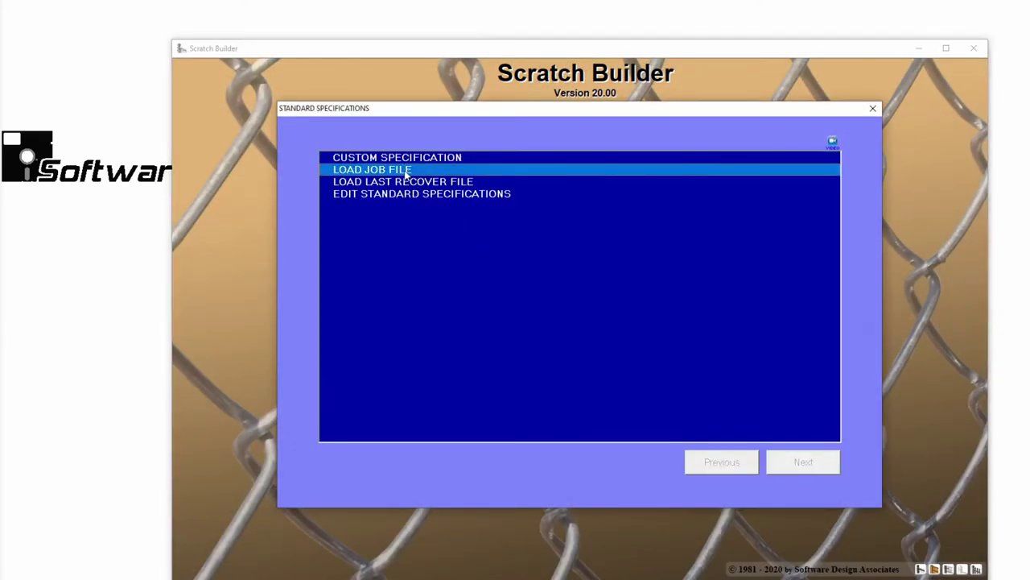
type("V")
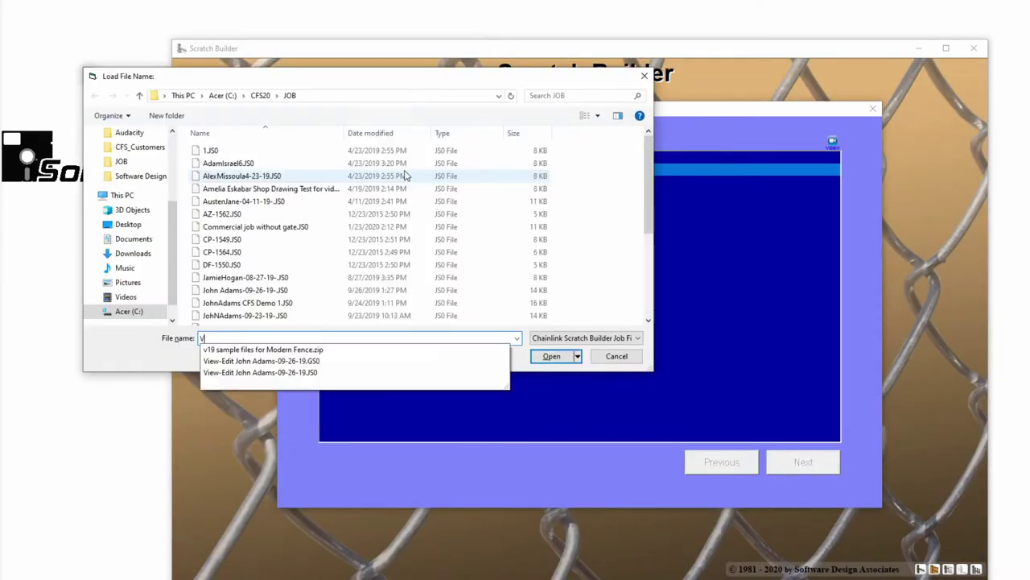
left_click(281, 373)
left_click(551, 357)
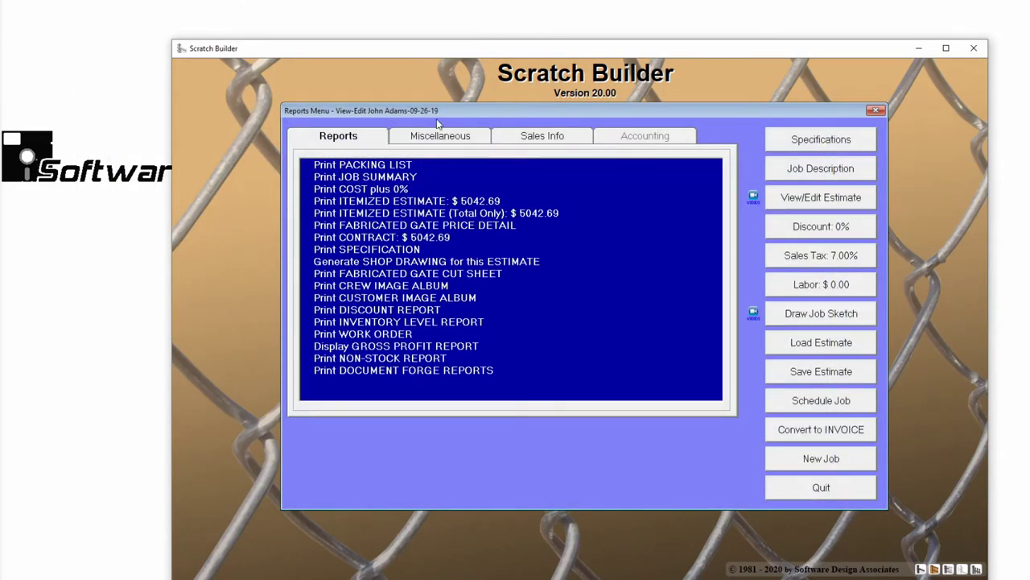
Open the estimate for viewing and editing, and delete the 4" PS DOME CAP line item
left_click(808, 199)
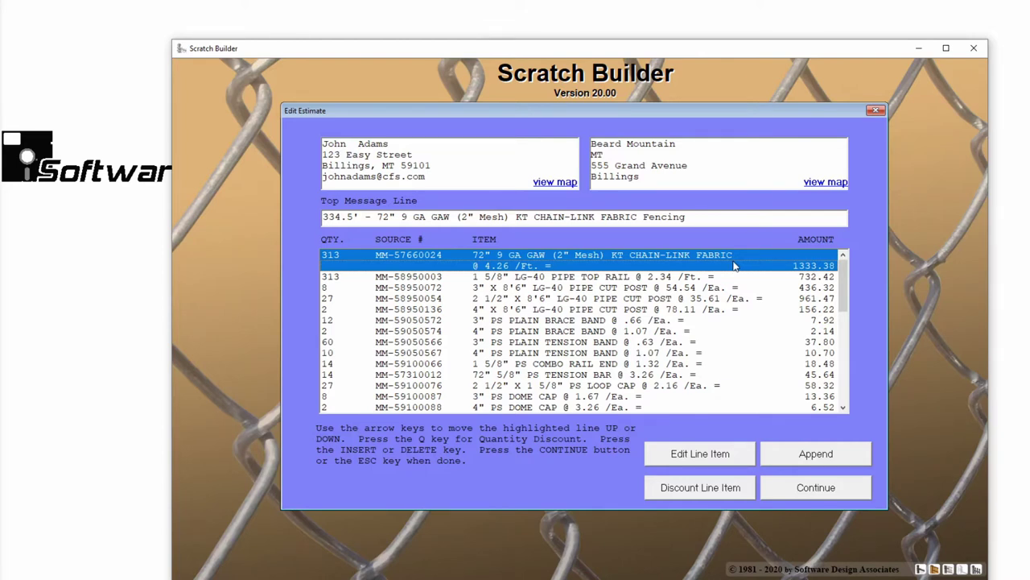
scroll(734, 267, "down", 3)
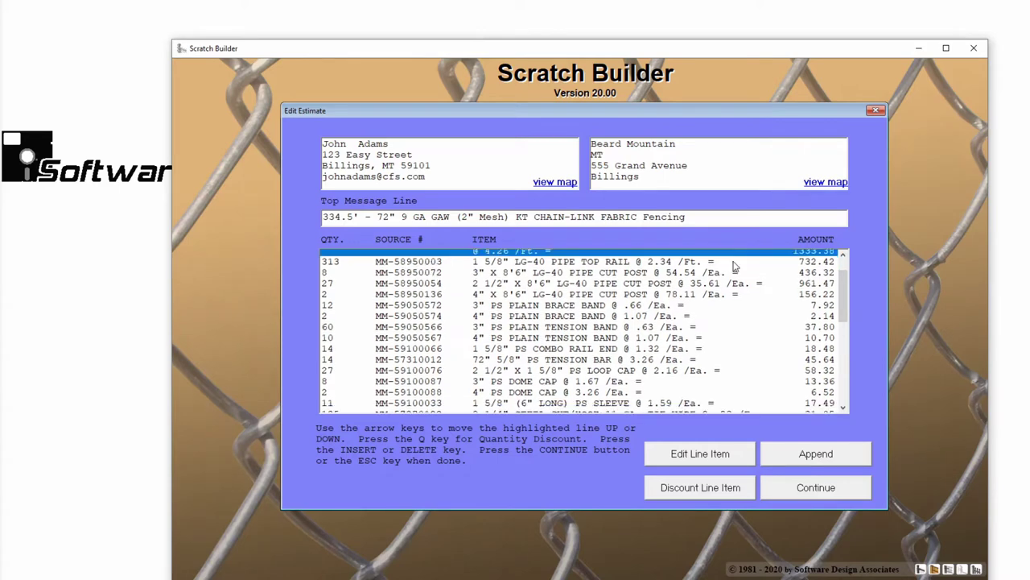
left_click(545, 310)
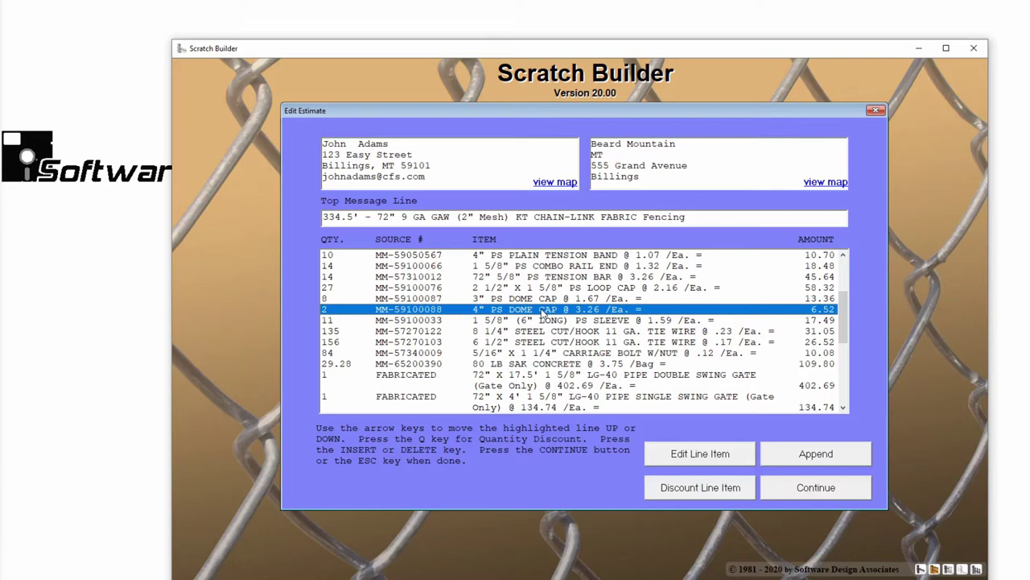
key("Delete")
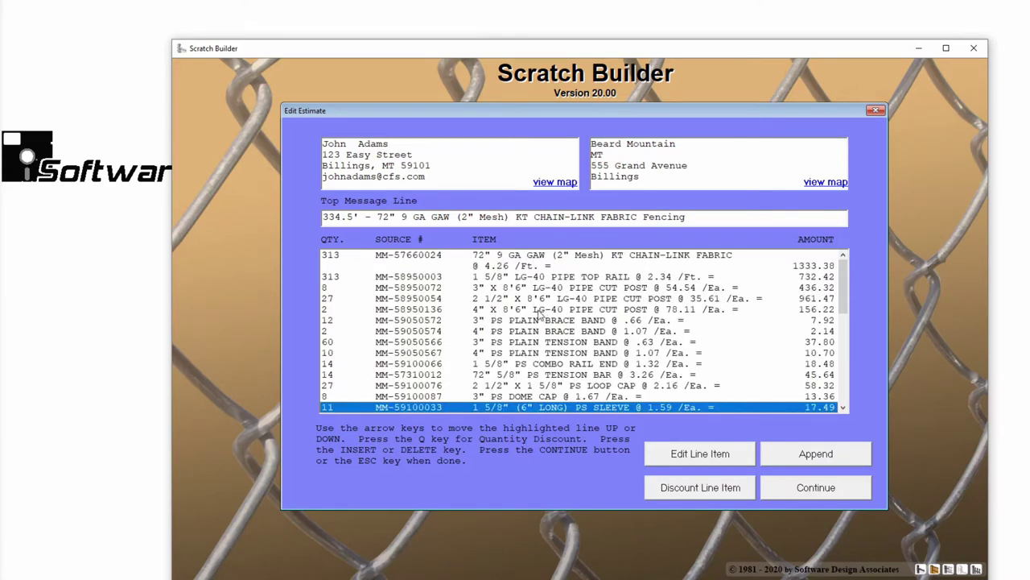
Set the quantity of the 3" PS PLAIN BRACE BAND line item to 16
scroll(539, 314, "down", 2)
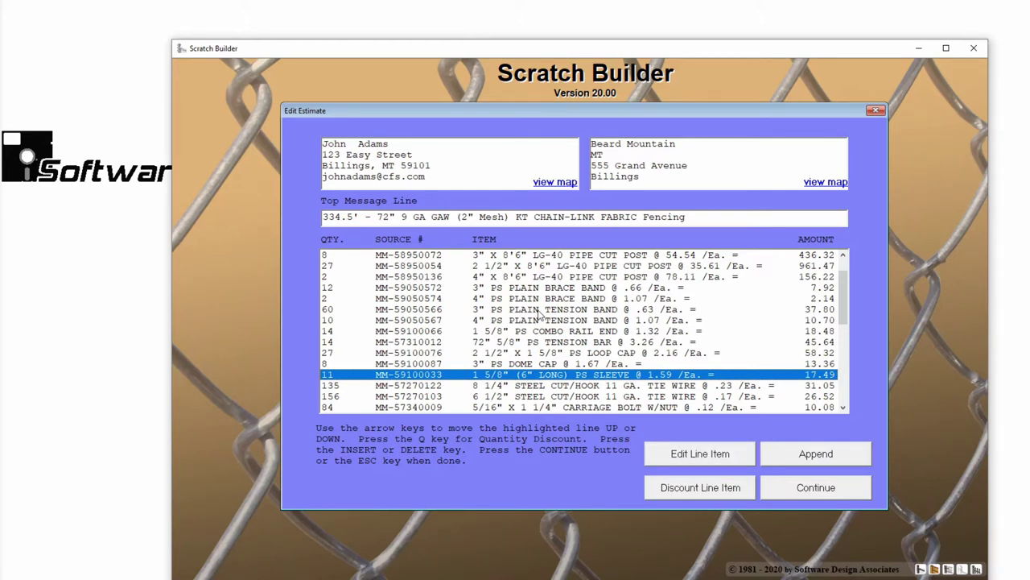
left_click(498, 290)
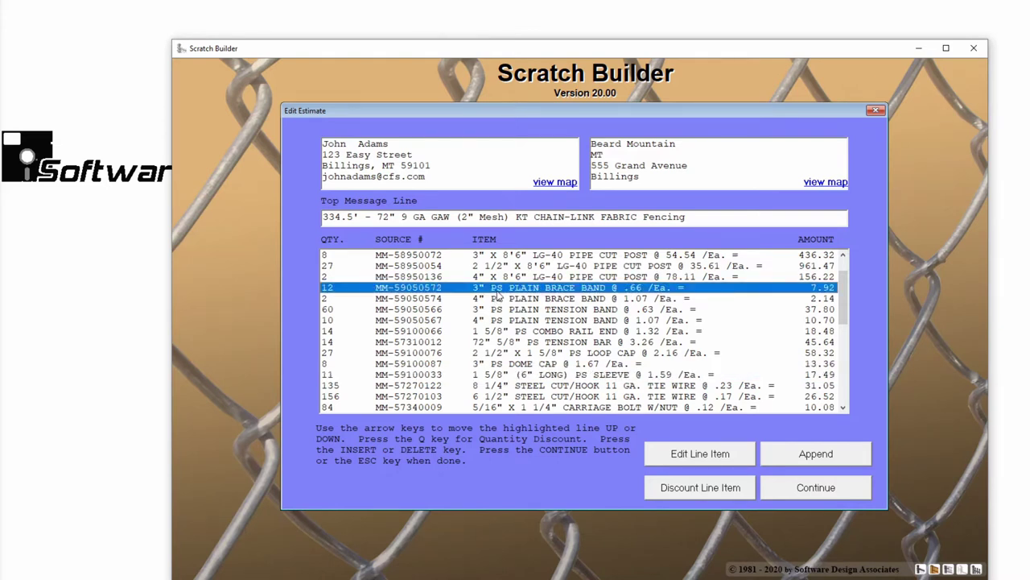
key("Return")
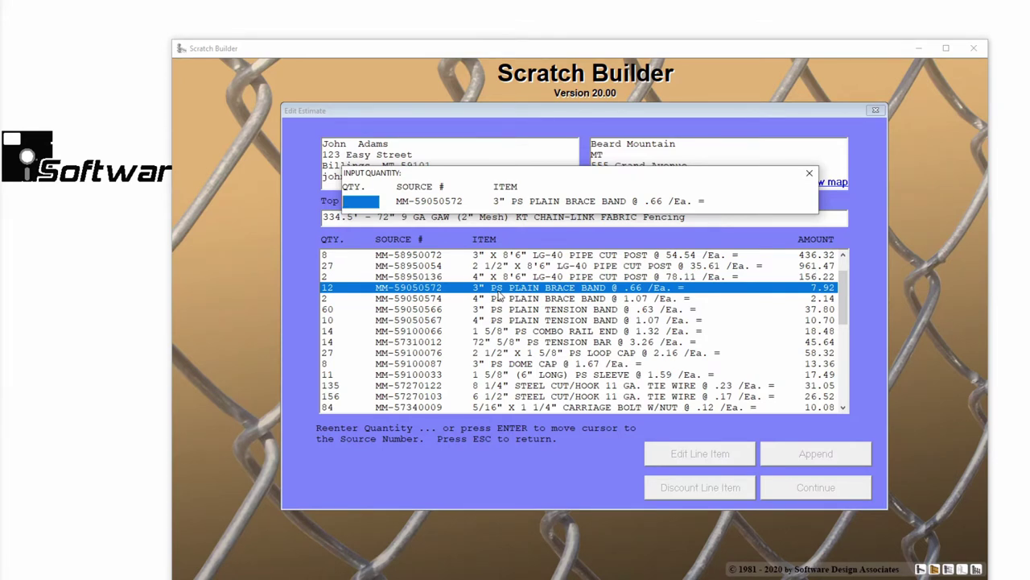
type("16")
key("Return")
key("Return")
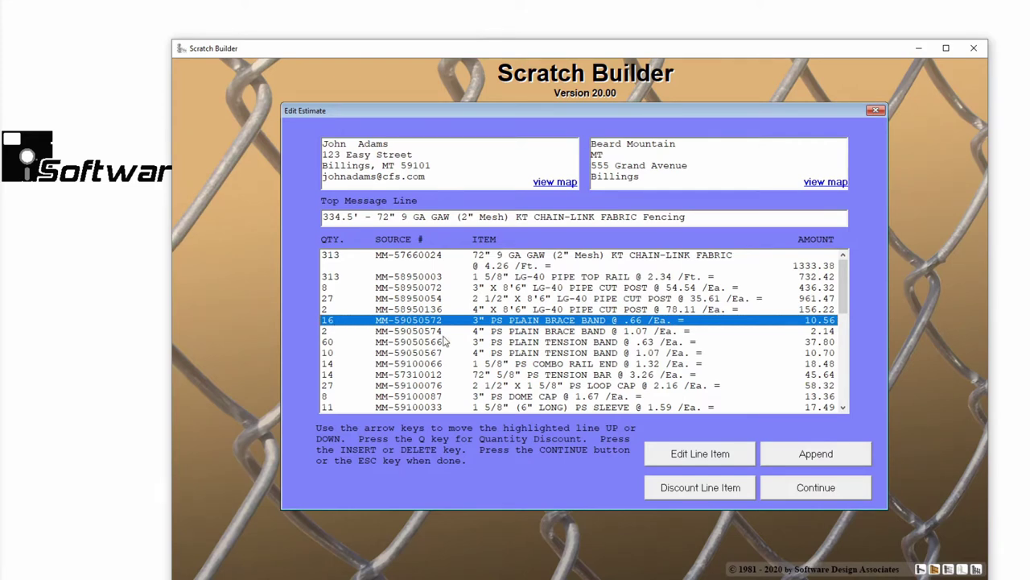
Insert a new line item above the 1 5/8" PS COMBO RAIL END with a quantity of 6
left_click(488, 366)
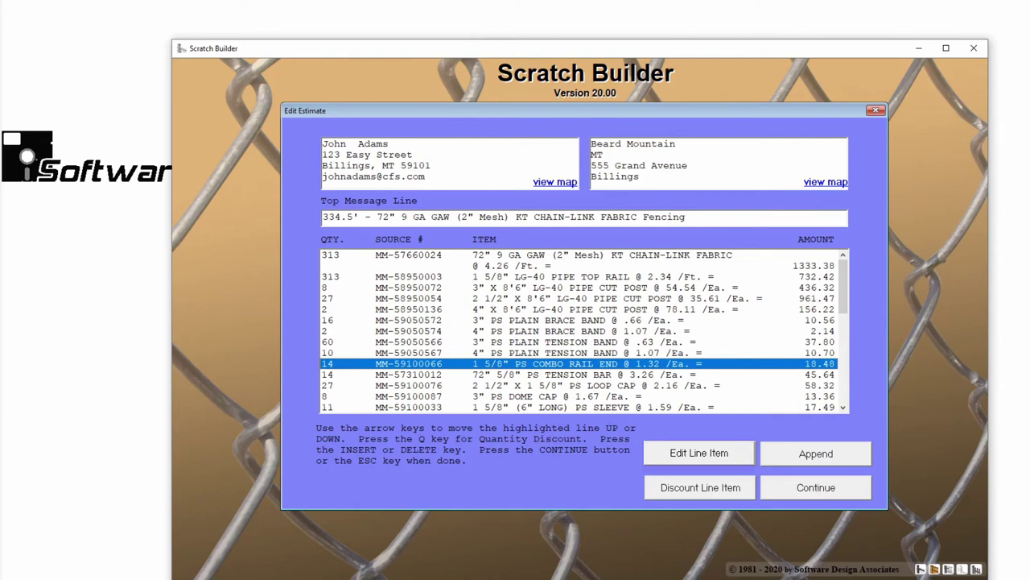
left_click(722, 461)
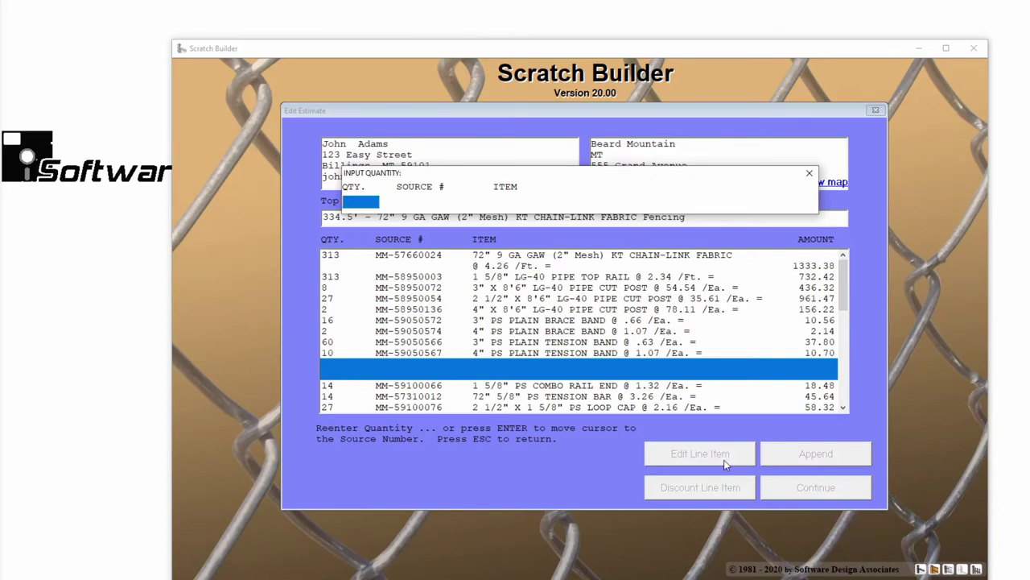
type("6")
key("Return")
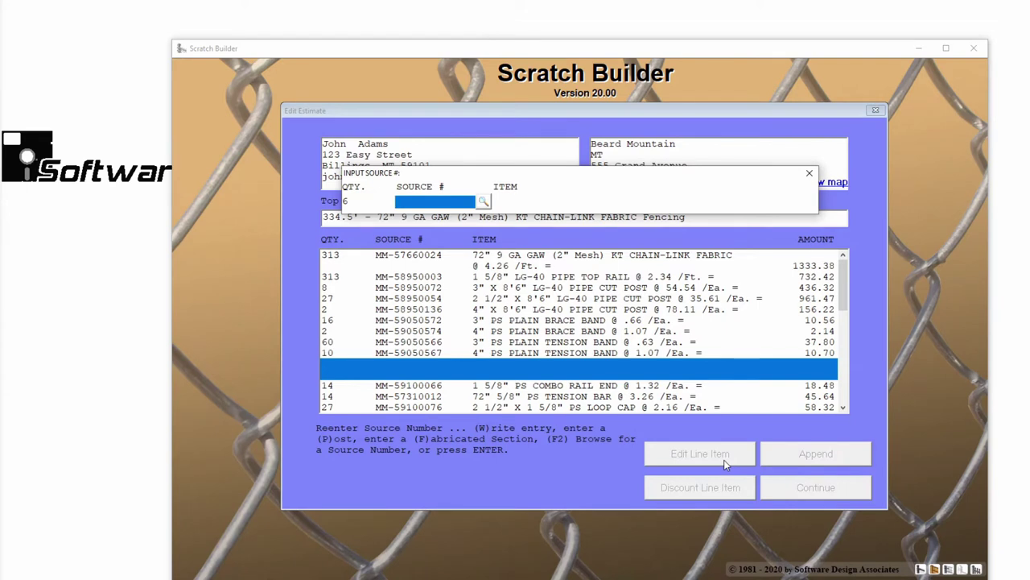
type("312")
key("BackSpace")
key("BackSpace")
key("BackSpace")
Open the master file record lookup for the new item's source number and list the FITTINGS category
left_click(483, 202)
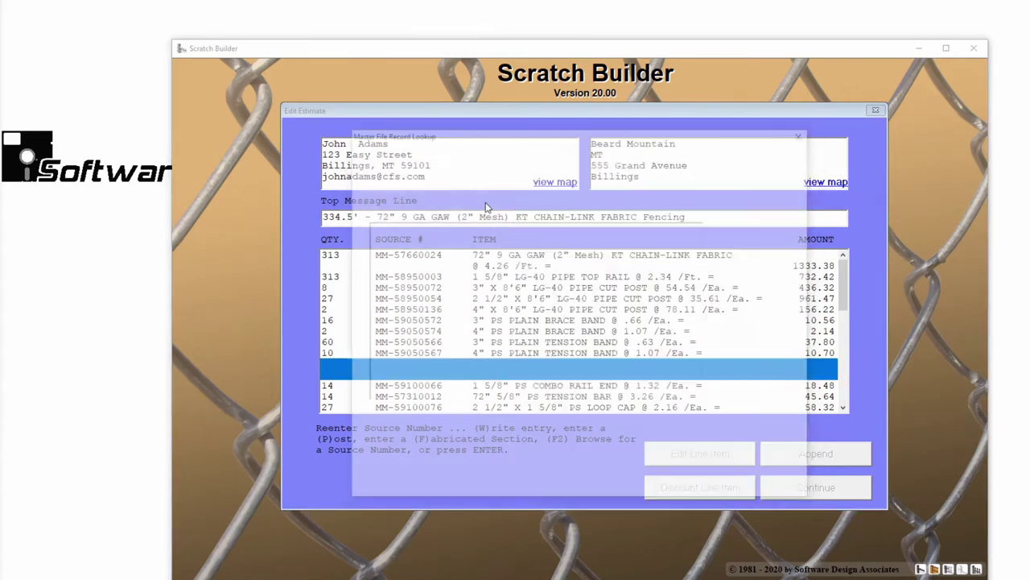
key("Tab")
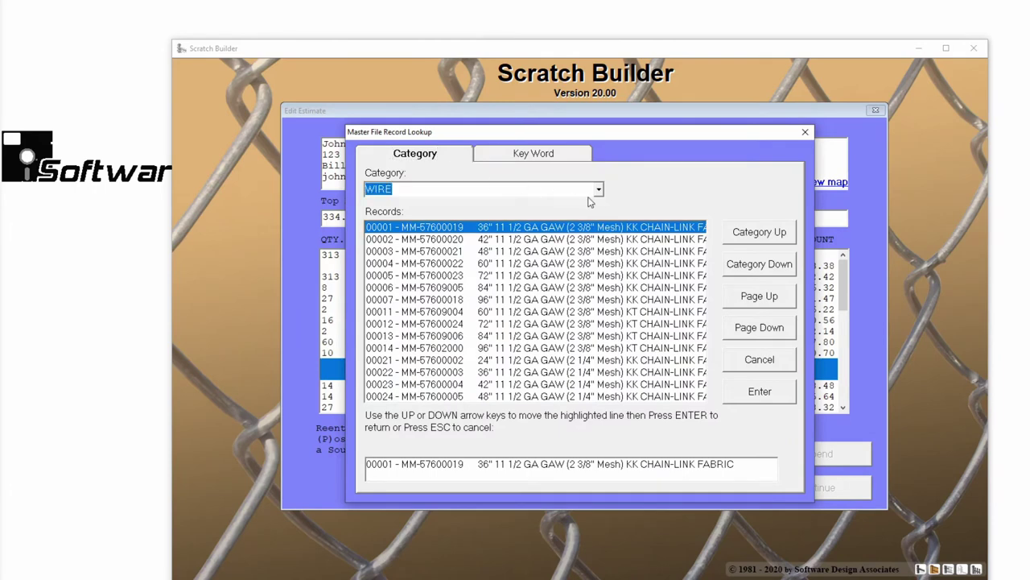
left_click(599, 189)
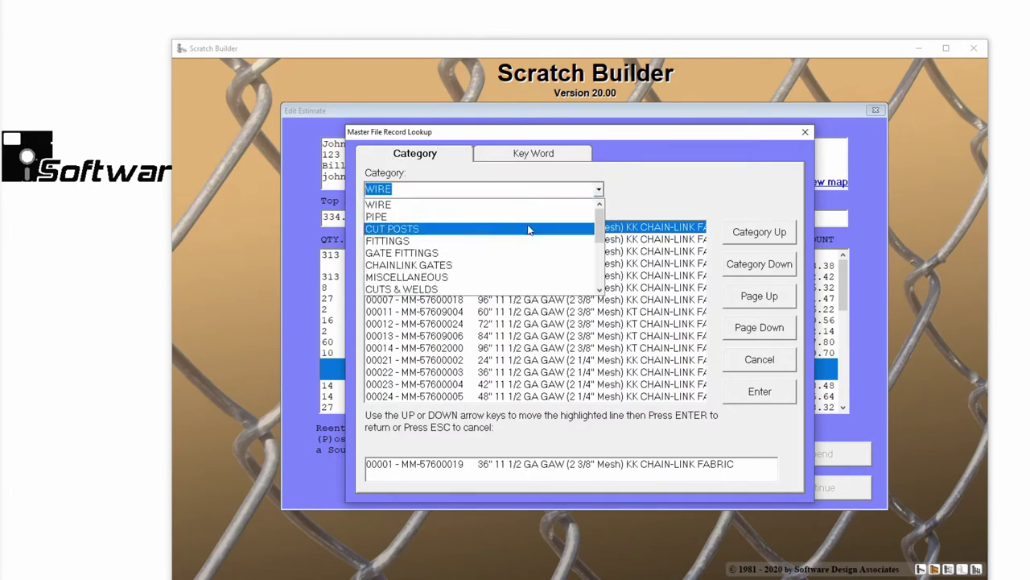
left_click(519, 243)
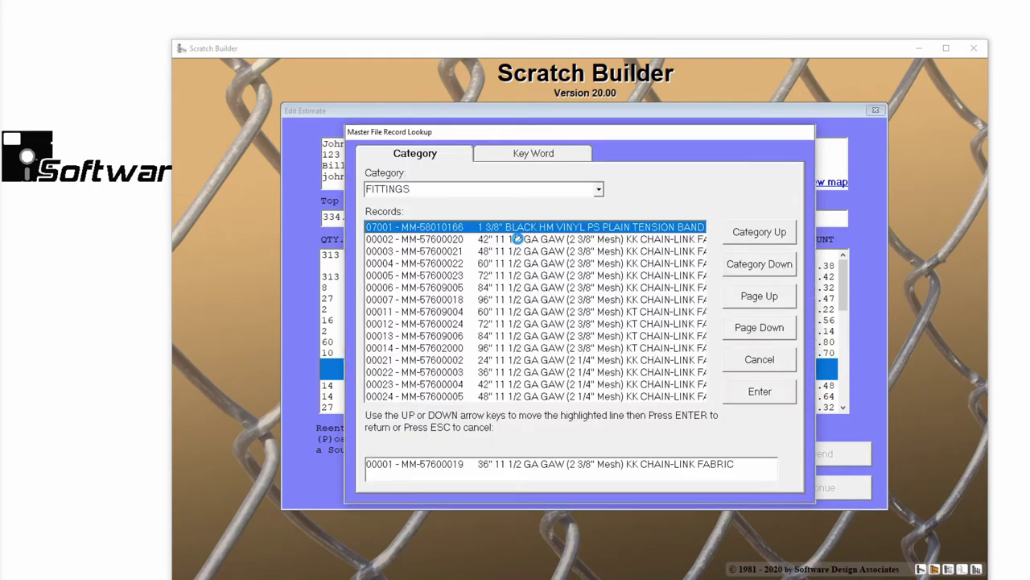
Search the records by key word for HEAVY TENSION and use the 4" PS HEAVY TENSION BAND for the new line
left_click(543, 155)
type("HE")
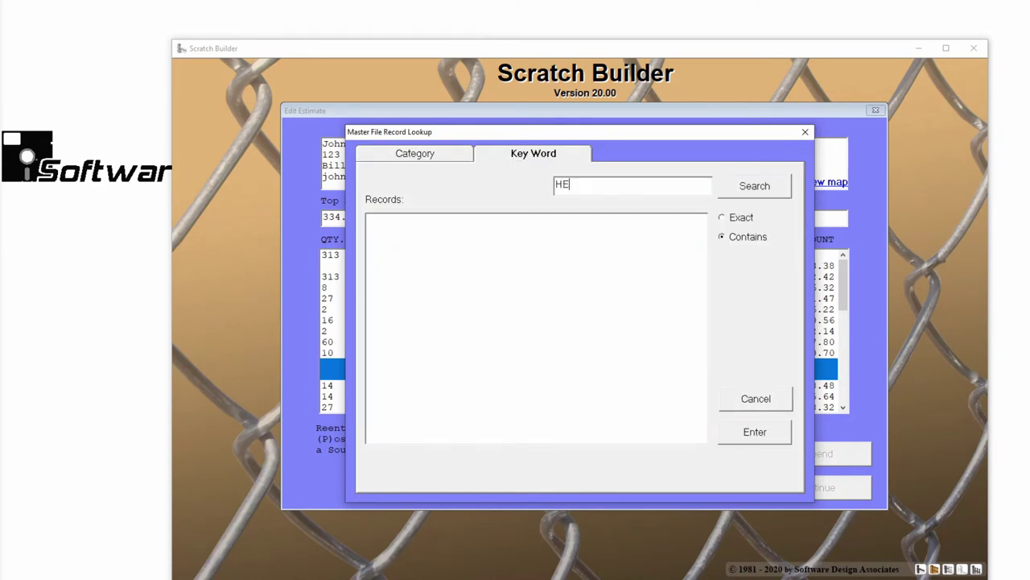
type("AVY TENSION")
key("Return")
scroll(614, 300, "down", 4)
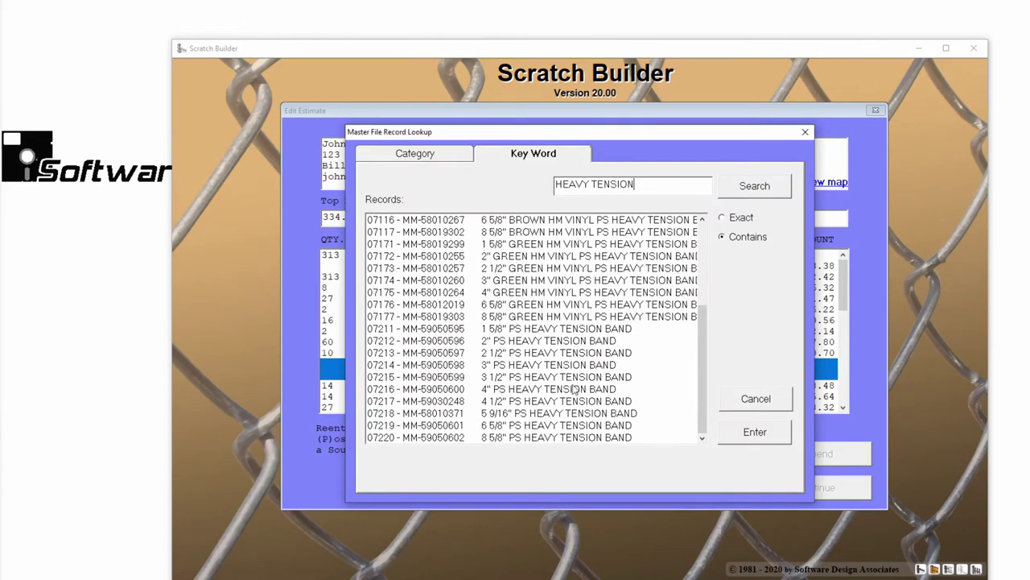
left_click(528, 391)
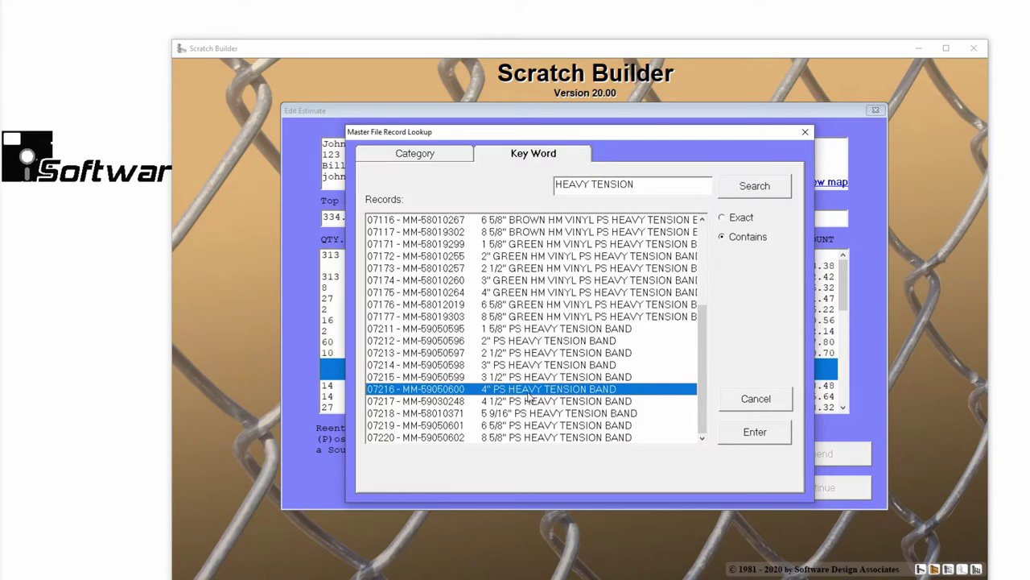
double_click(528, 391)
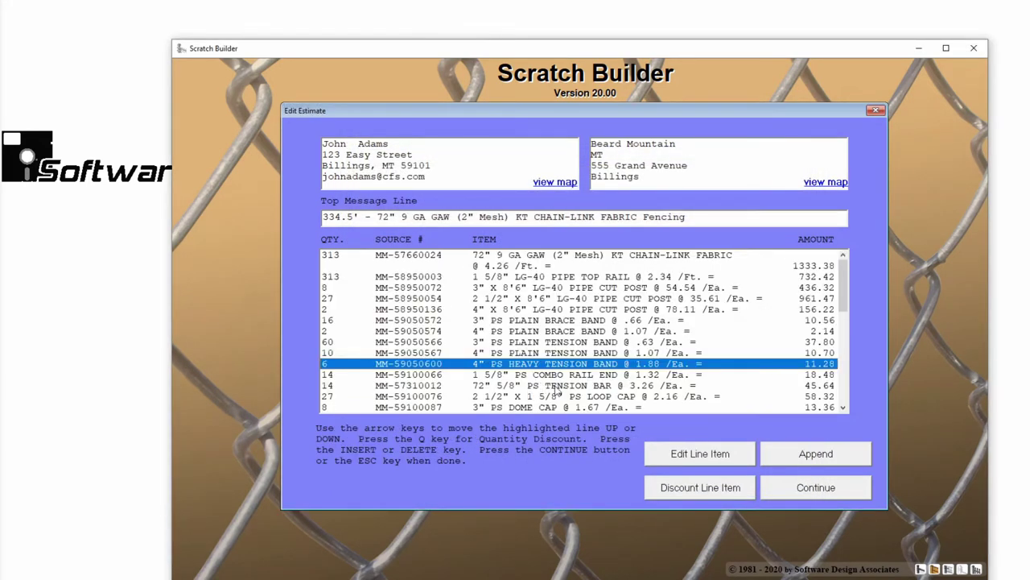
Append a write-in line item to the estimate with quantity 1 and the description Magnetic Latch & Lock
left_click(796, 456)
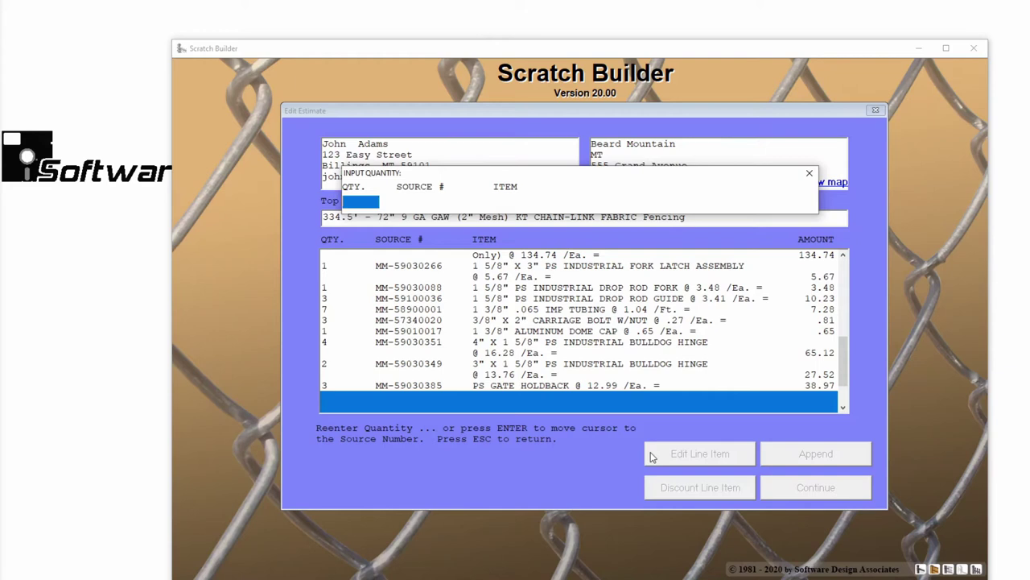
type("1")
key("Return")
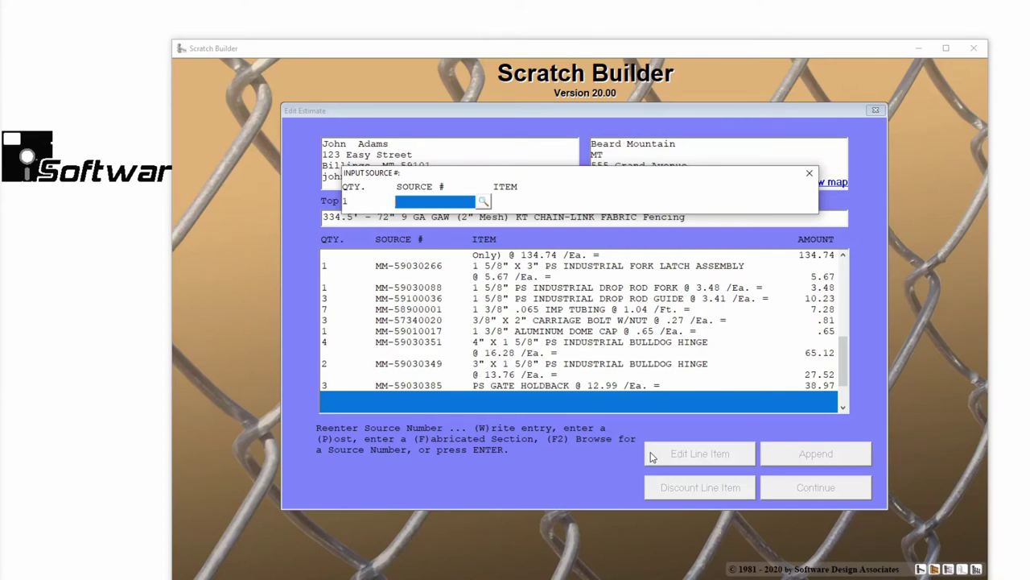
type("M")
key("Return")
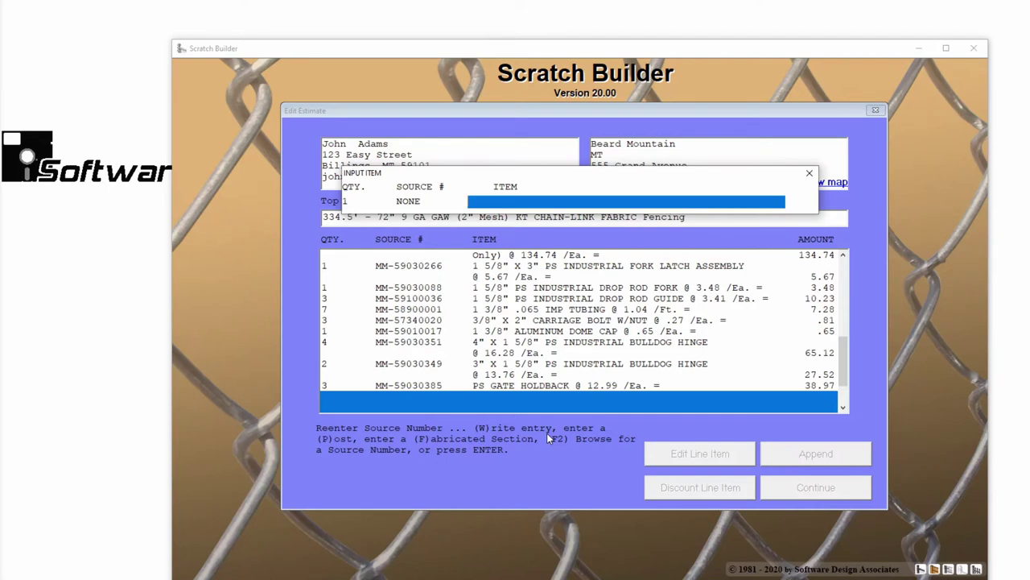
type("Mag")
type("netic Latch & Lock")
key("Return")
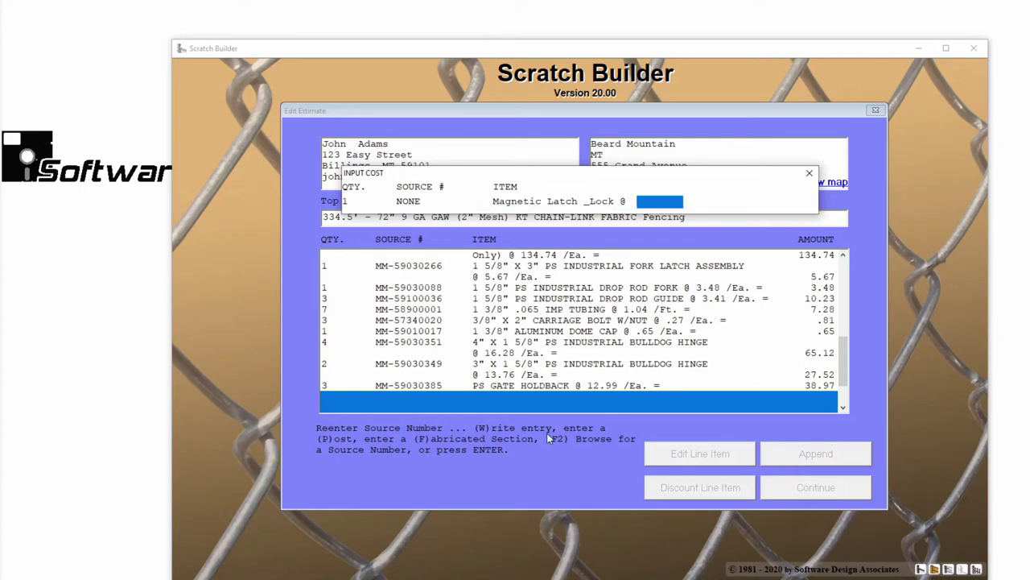
Price the Magnetic Latch & Lock at 35.00 as a retail price and stop adding items
type("35.00")
key("Return")
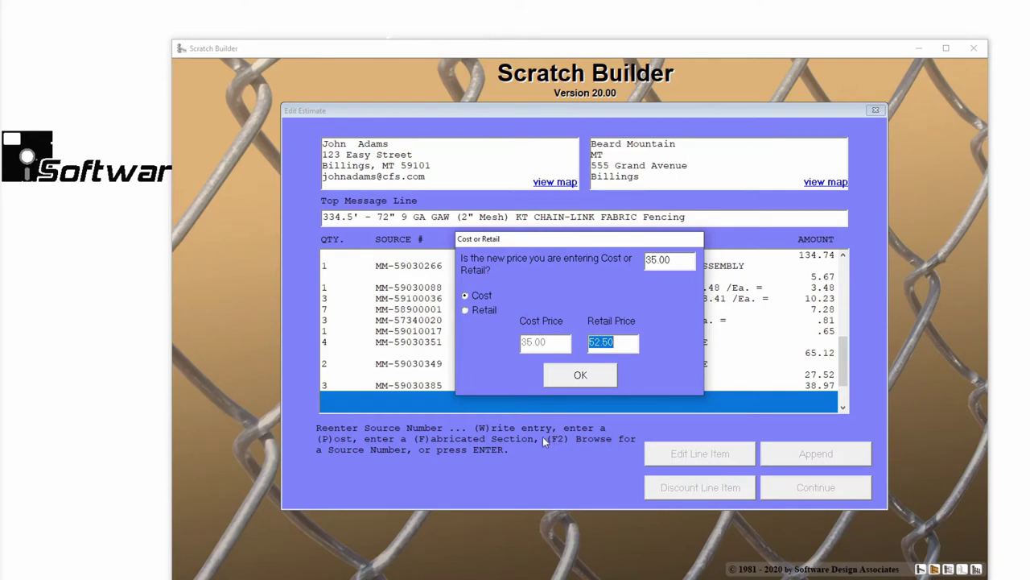
left_click(484, 309)
left_click(569, 377)
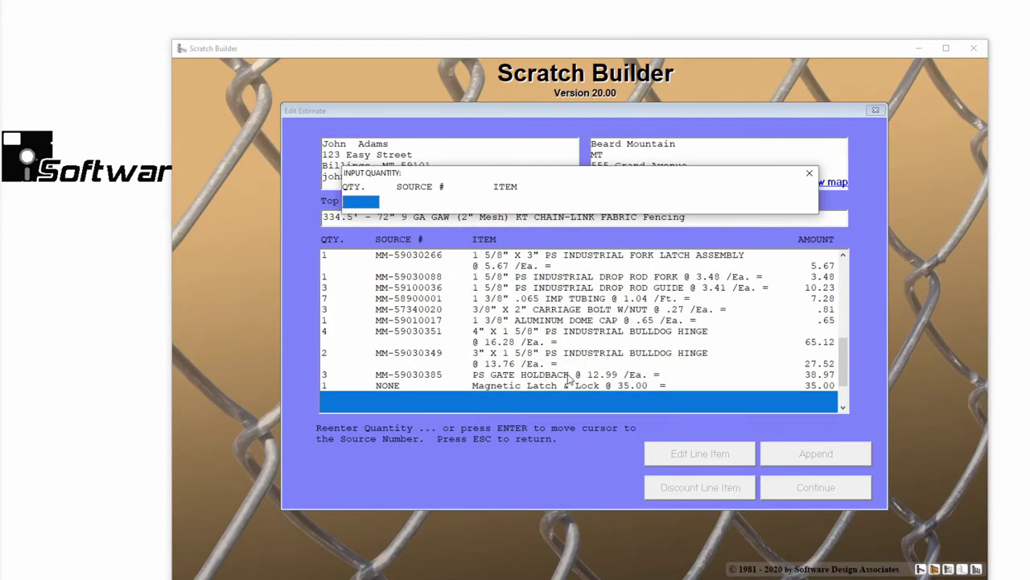
key("Escape")
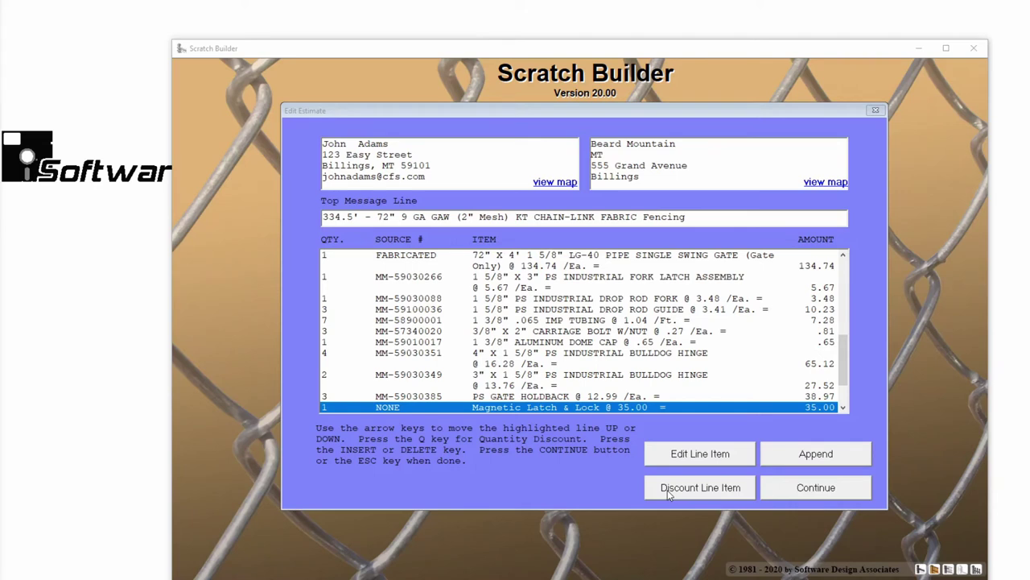
Apply a 20% line item discount to the PS GATE HOLDBACK and review the estimate's lines
left_click(489, 399)
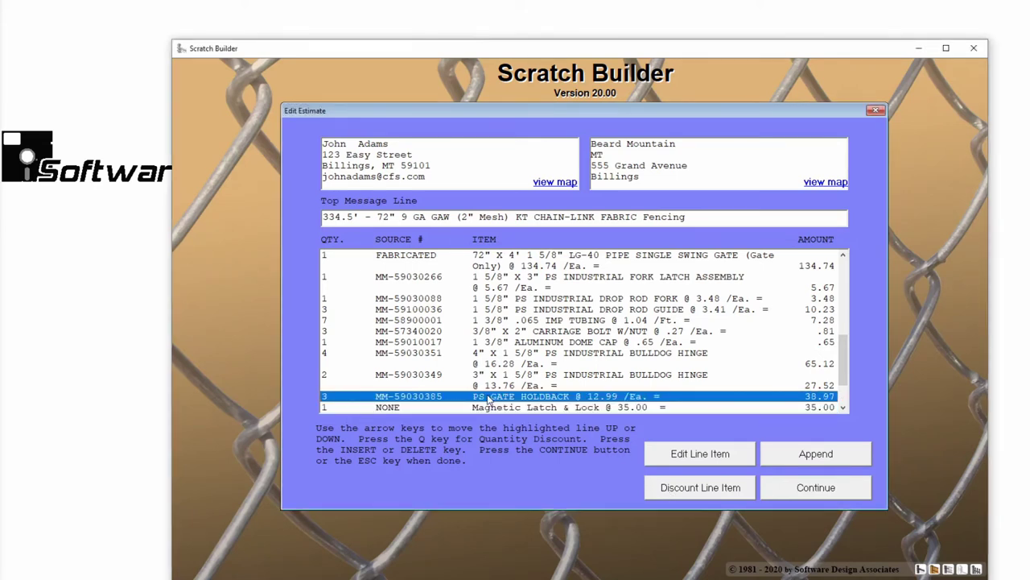
left_click(671, 488)
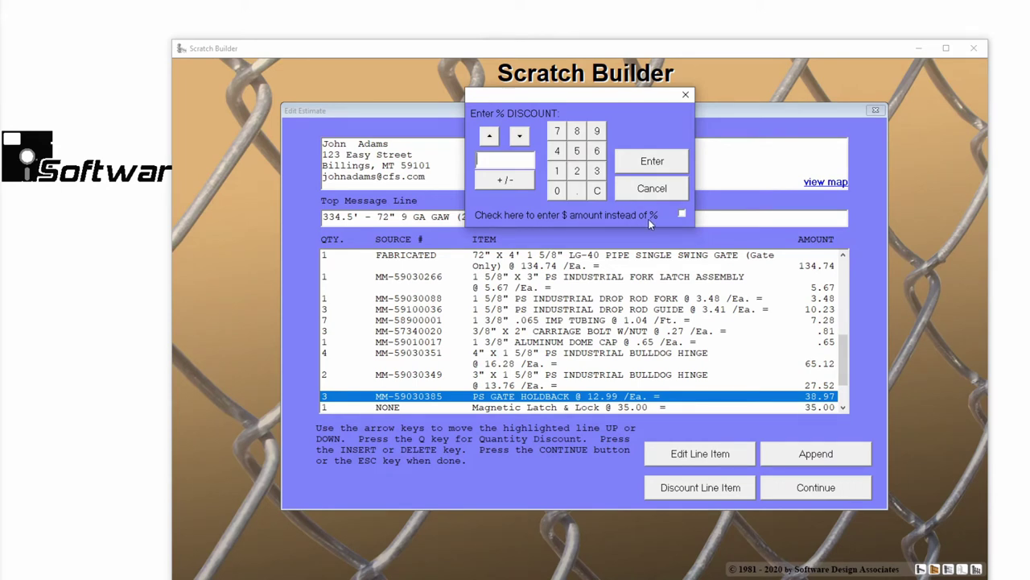
left_click(681, 214)
left_click(681, 215)
type("20")
left_click(654, 163)
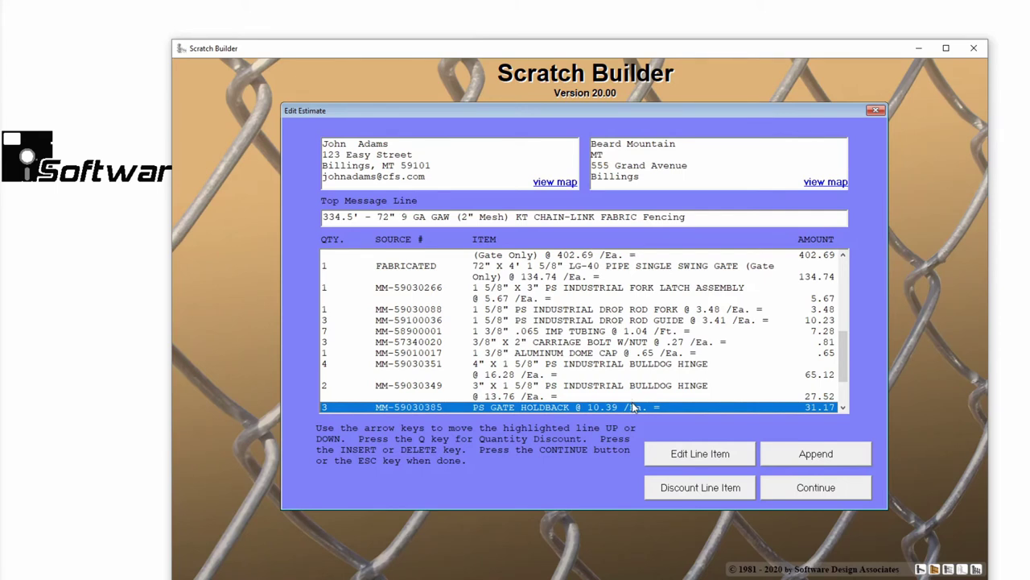
scroll(632, 408, "down", 1)
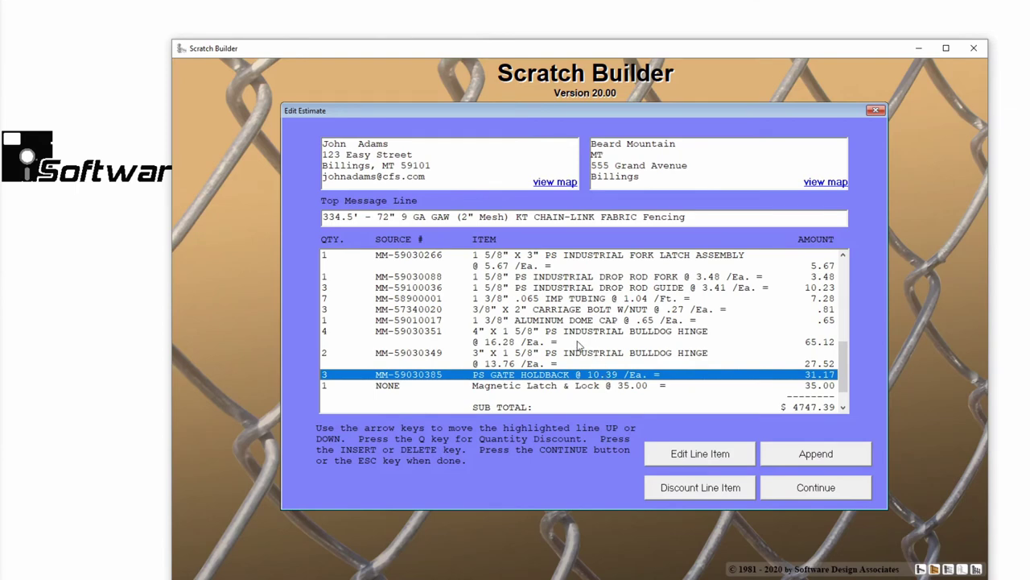
scroll(577, 341, "up", 1)
scroll(578, 341, "up", 5)
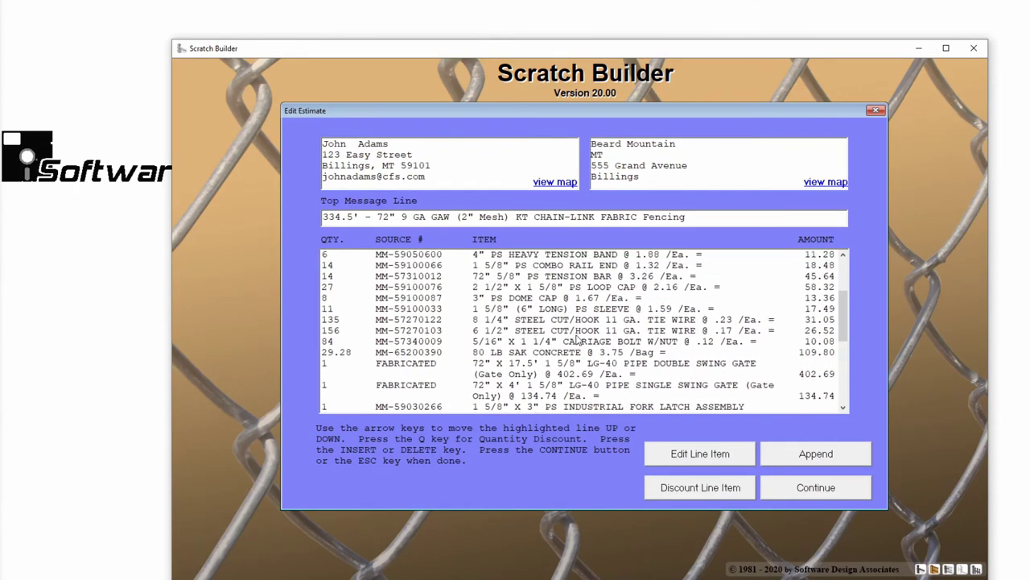
Convert the 4" PS HEAVY TENSION BAND line to a write-in entry described as 4" PS HEAVY RECOVERED TENSION BAND, keeping its quantity
scroll(576, 340, "up", 1)
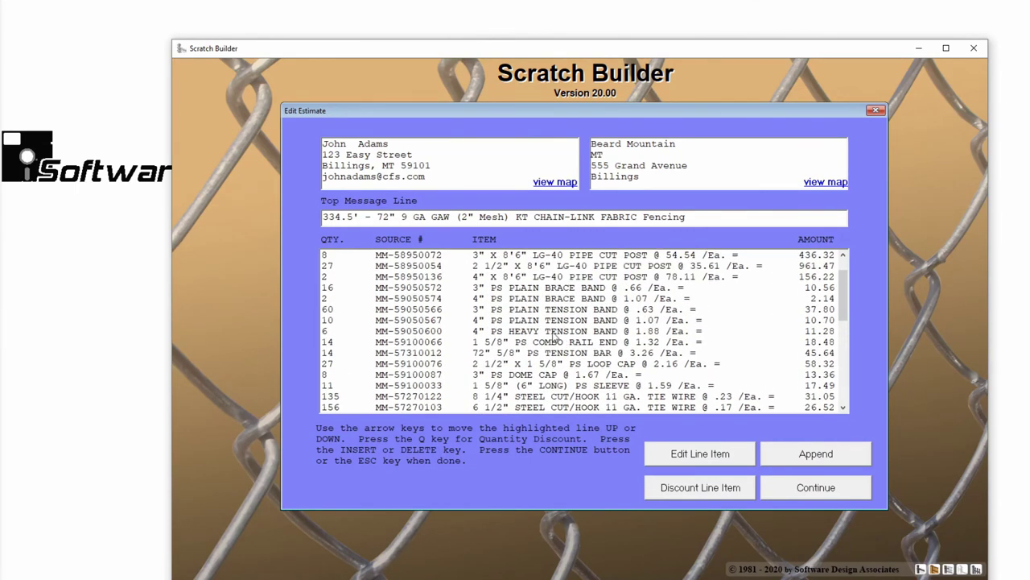
left_click(553, 332)
double_click(553, 333)
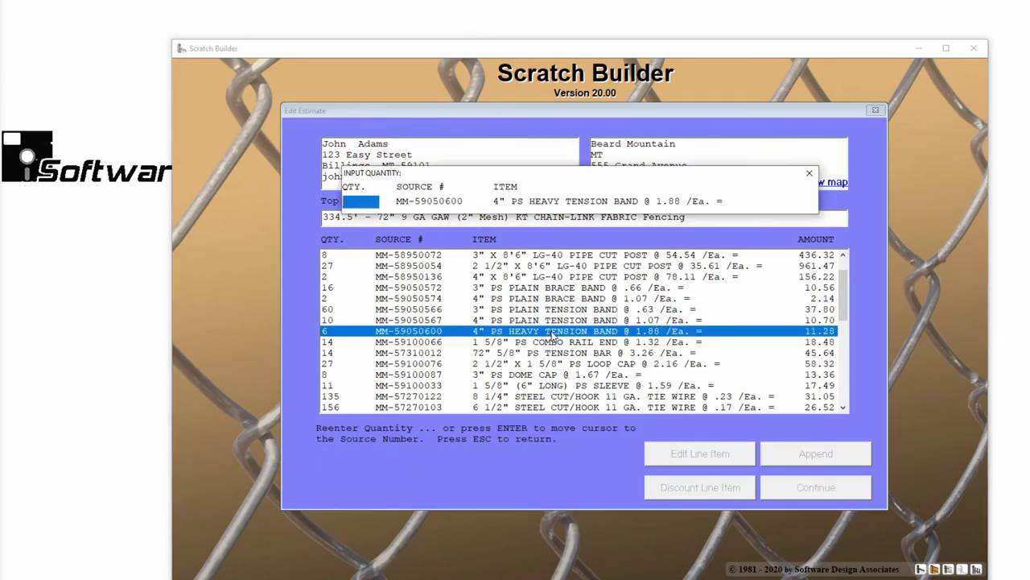
key("Return")
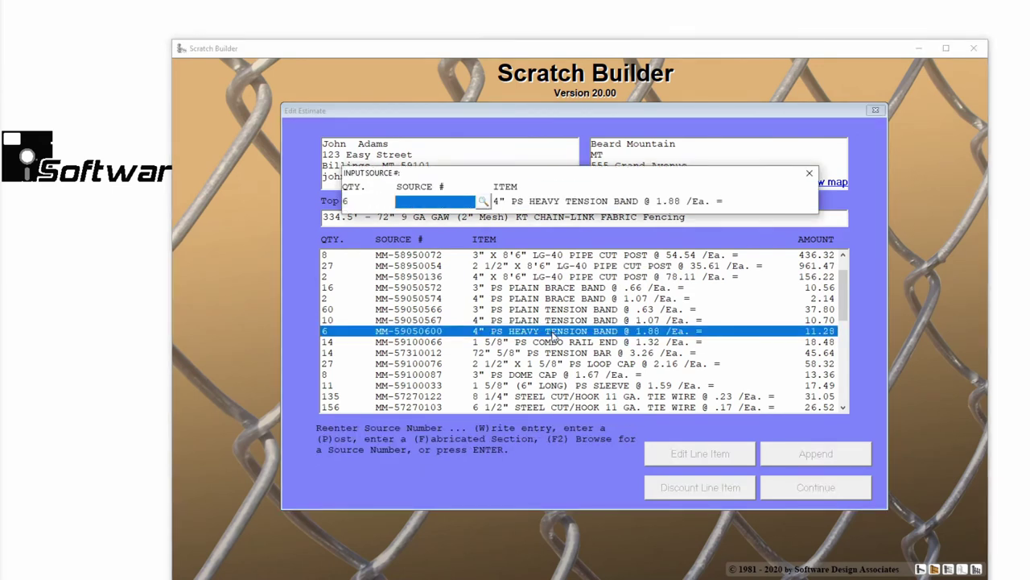
type("W")
key("Return")
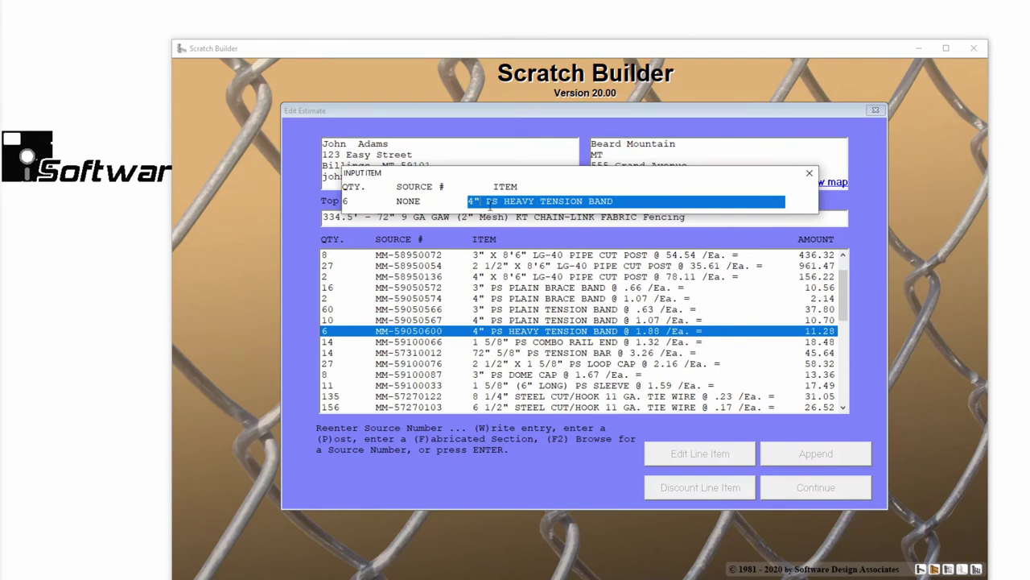
key("Caps_Lock")
type("RECOVERED")
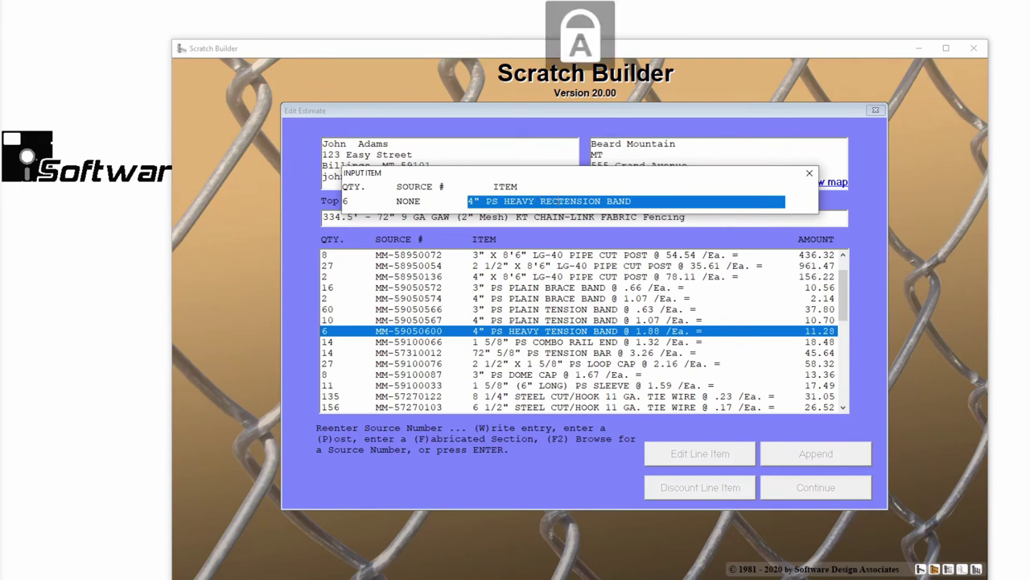
key("Return")
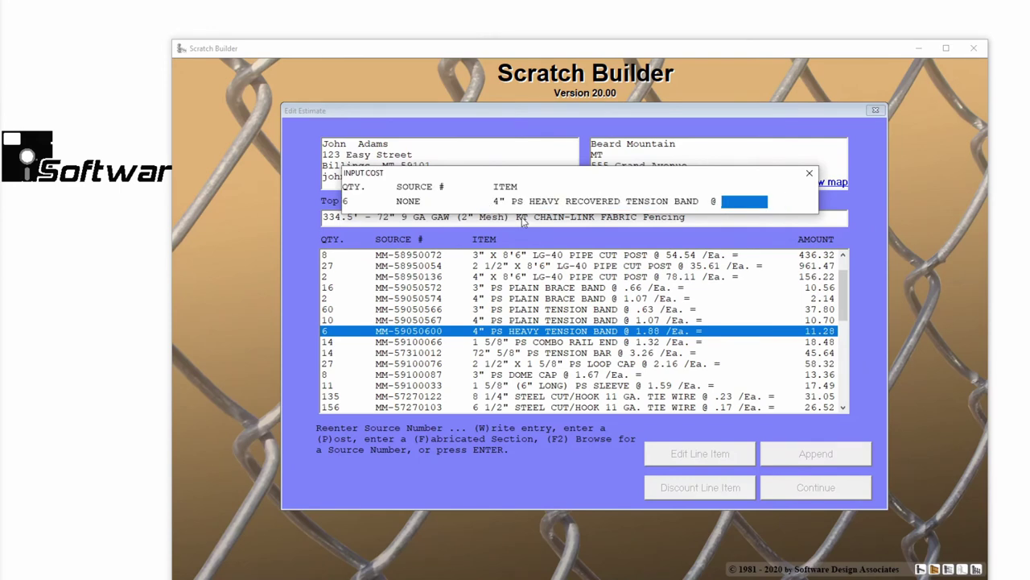
Price the recovered tension band at .57 as a retail price
type(".57")
key("Return")
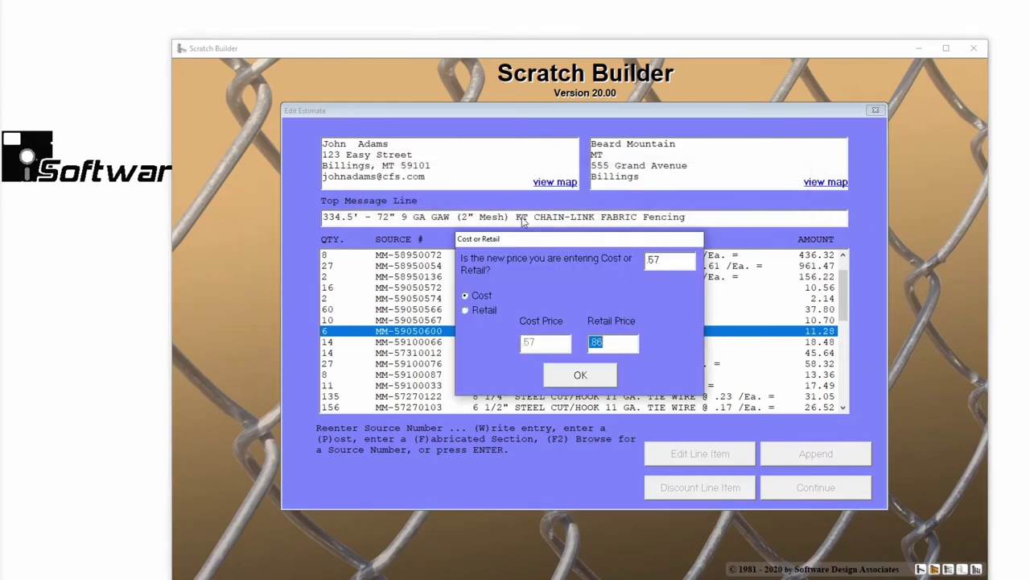
left_click(488, 310)
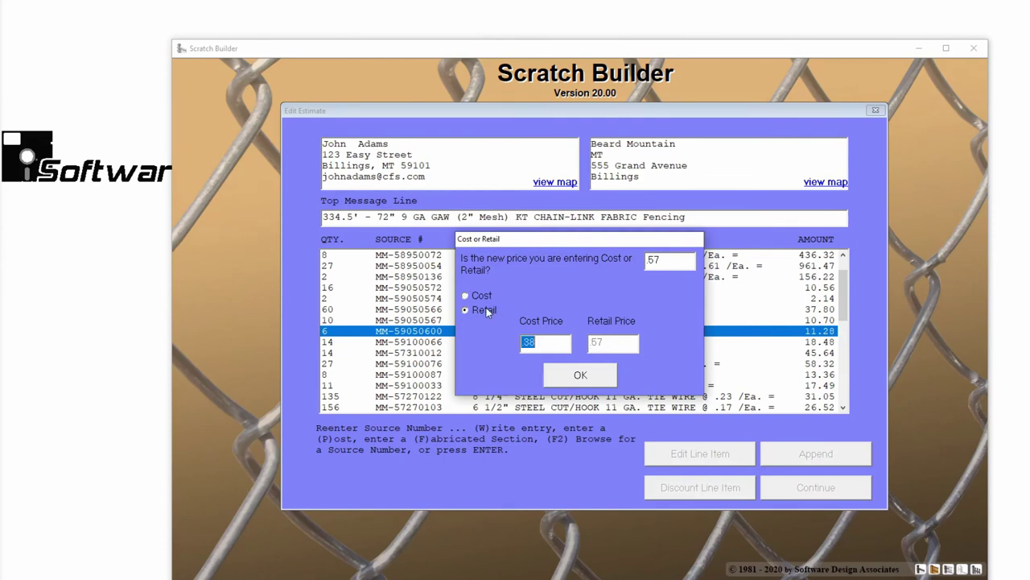
left_click(578, 380)
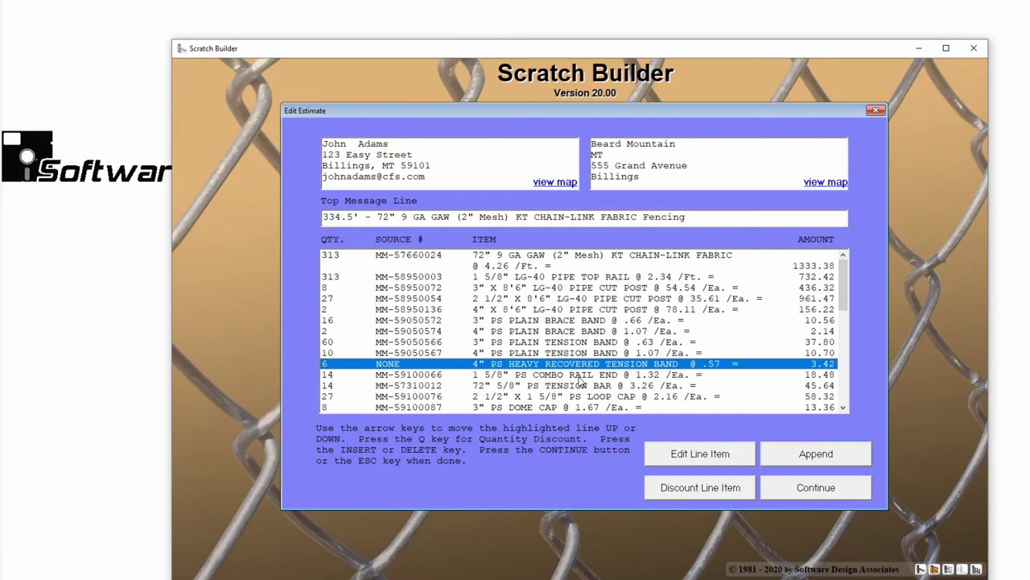
Insert a new line item above the Magnetic Latch & Lock line with a quantity of 1
scroll(580, 385, "down", 2)
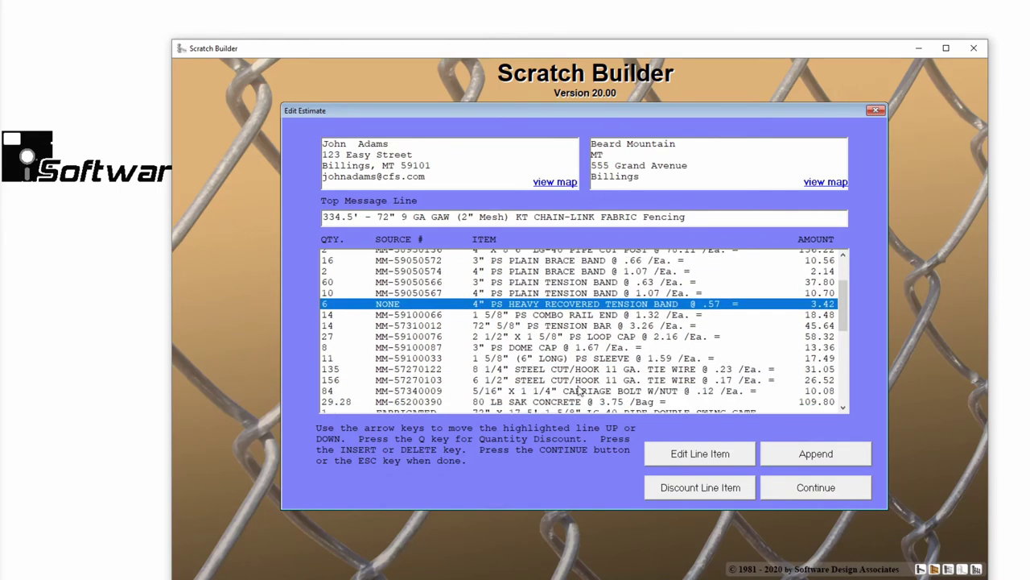
scroll(580, 388, "down", 5)
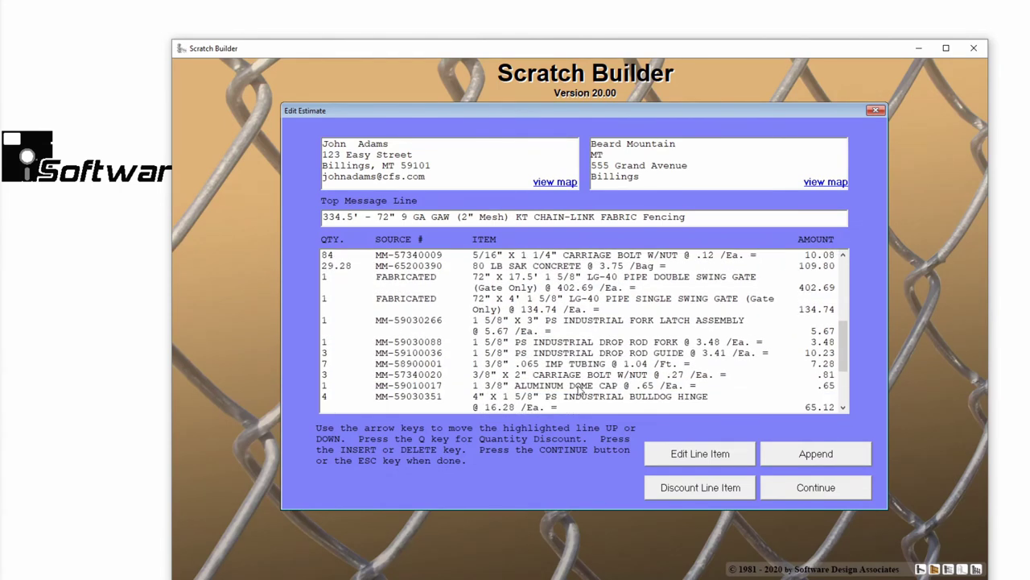
scroll(579, 388, "down", 3)
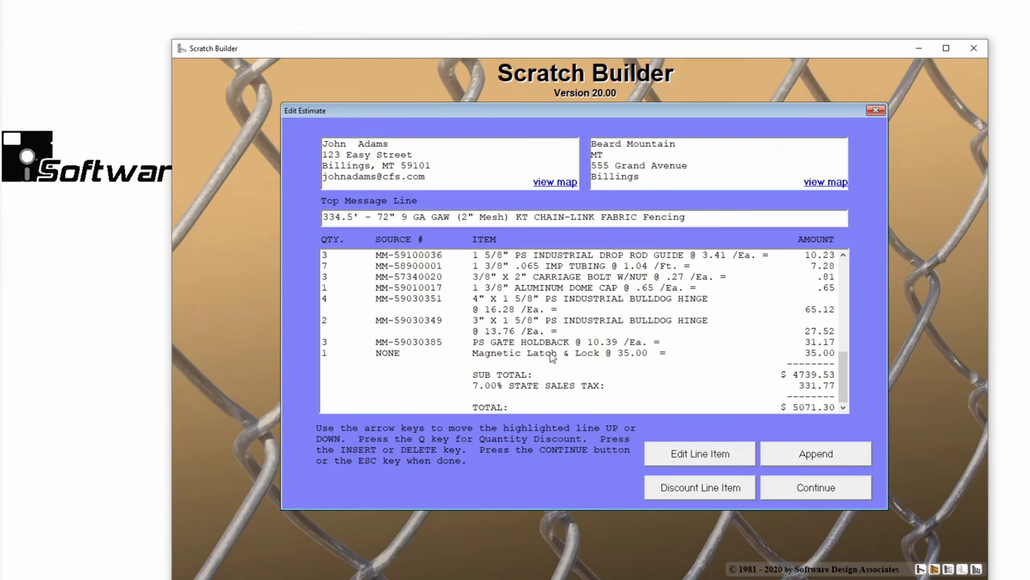
left_click(552, 354)
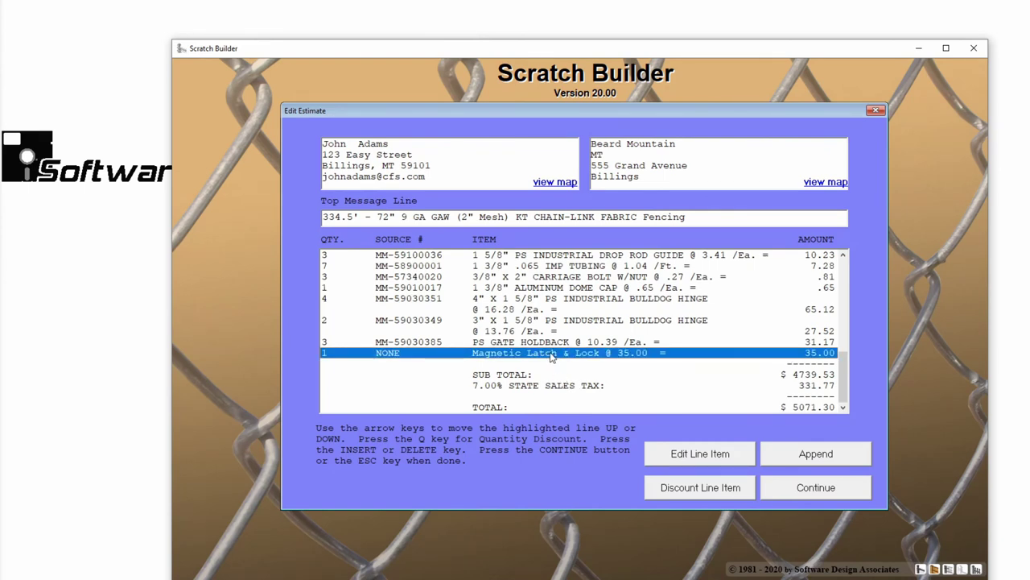
double_click(552, 354)
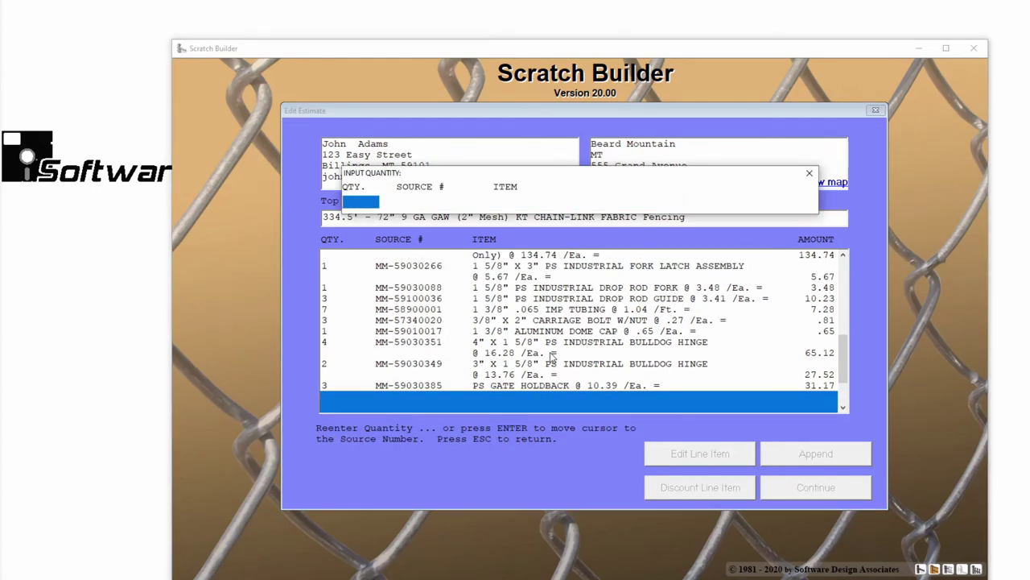
type("1")
key("Return")
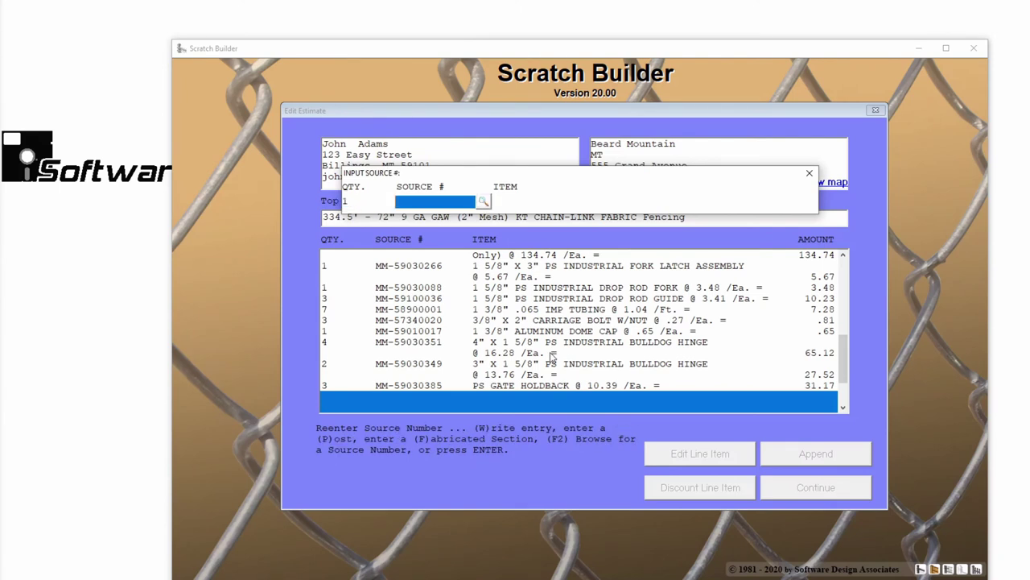
Make the new line a post cut from pipe record 3639 with a length of 7.5 feet
type("P-")
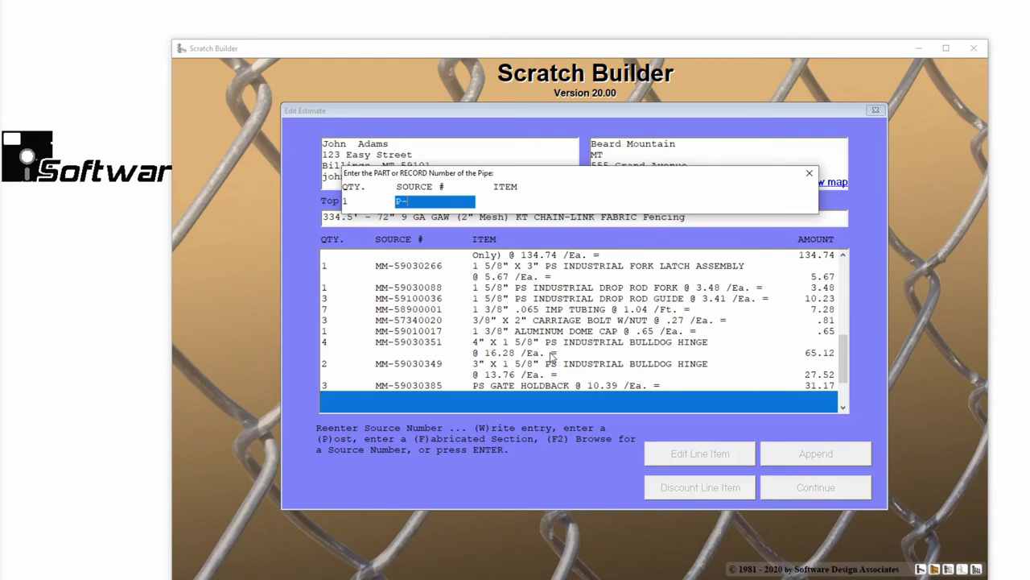
type("3639")
key("Return")
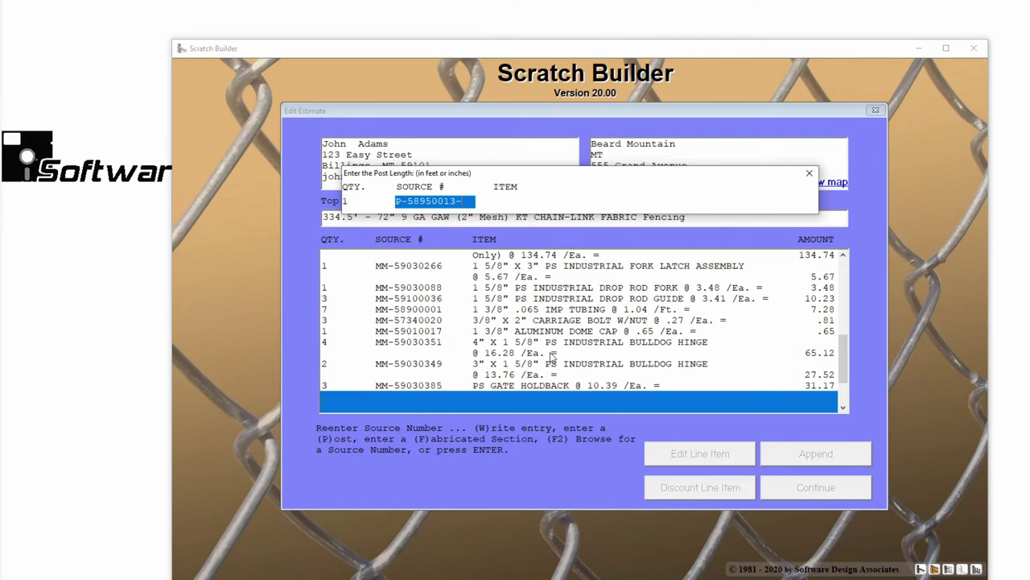
type("7.5")
key("Return")
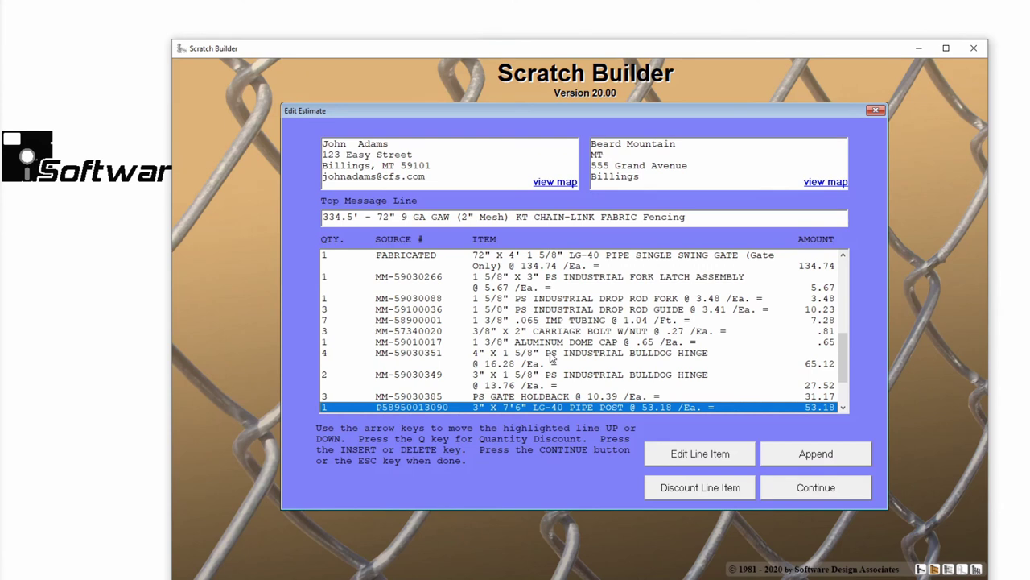
Open the 3" X 7'6" LG-40 PIPE POST line item for editing
double_click(561, 407)
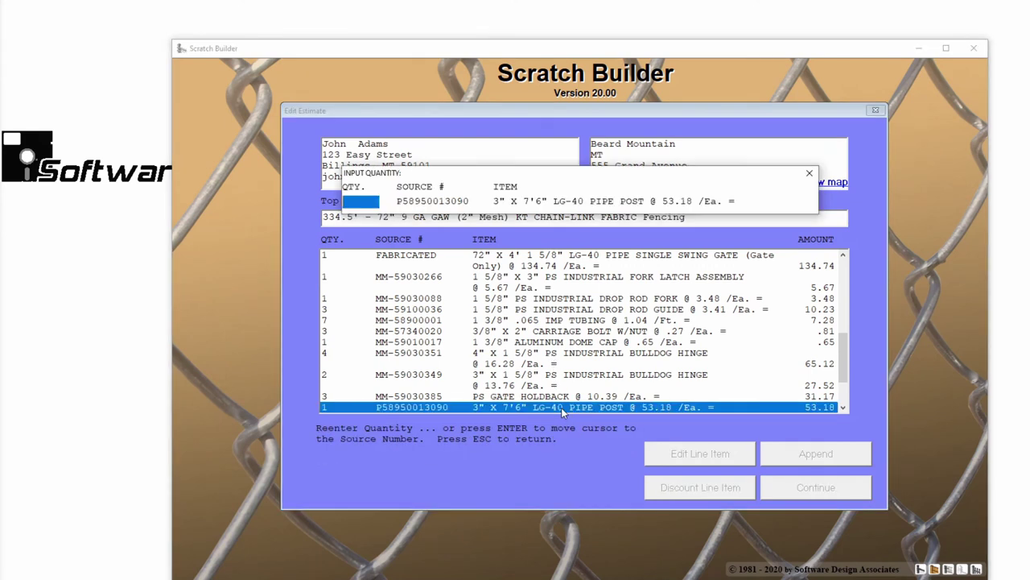